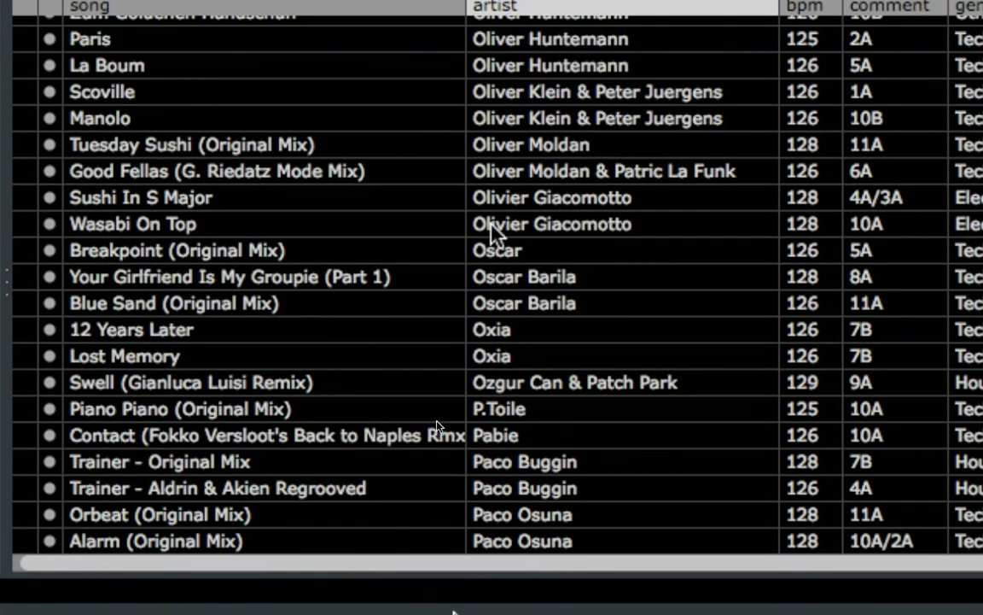
# Select the Wasabi On Top track in the artist-sorted library.
pyautogui.click(493, 228)
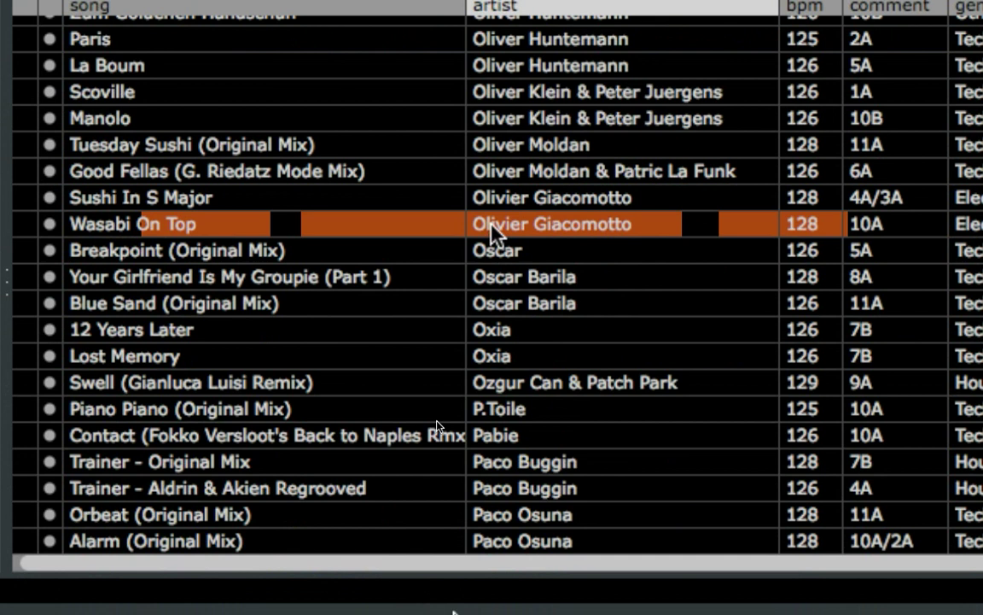
# Step to the Peter Horrevorts track, then exit full screen and minimize Scratch Live.
pyautogui.press('Down')
pyautogui.press('Down')
pyautogui.press('Down')
pyautogui.press('Down')
pyautogui.press('Down')
pyautogui.press('Down')
pyautogui.press('Down')
pyautogui.press('Down')
pyautogui.press('Down')
pyautogui.press('Down')
pyautogui.press('Down')
pyautogui.press('Down')
pyautogui.press('Down')
pyautogui.press('Down')
pyautogui.press('Down')
pyautogui.press('Down')
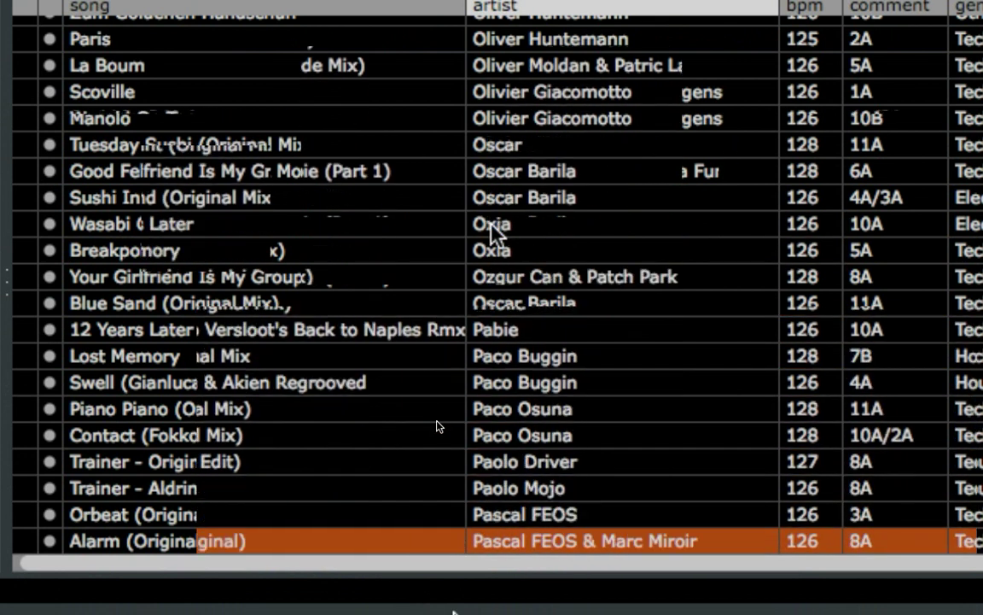
pyautogui.press('Down')
pyautogui.press('Down')
pyautogui.press('Down')
pyautogui.press('Down')
pyautogui.press('Down')
pyautogui.press('Down')
pyautogui.press('Down')
pyautogui.press('Down')
pyautogui.press('Down')
pyautogui.press('Down')
pyautogui.press('Down')
pyautogui.press('Up')
pyautogui.press('Up')
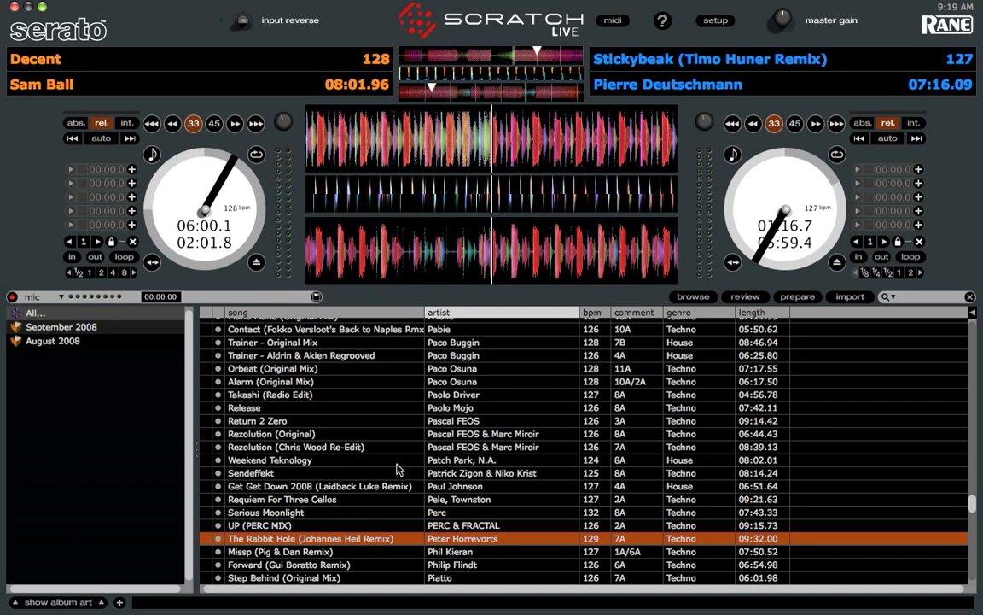
pyautogui.click(42, 8)
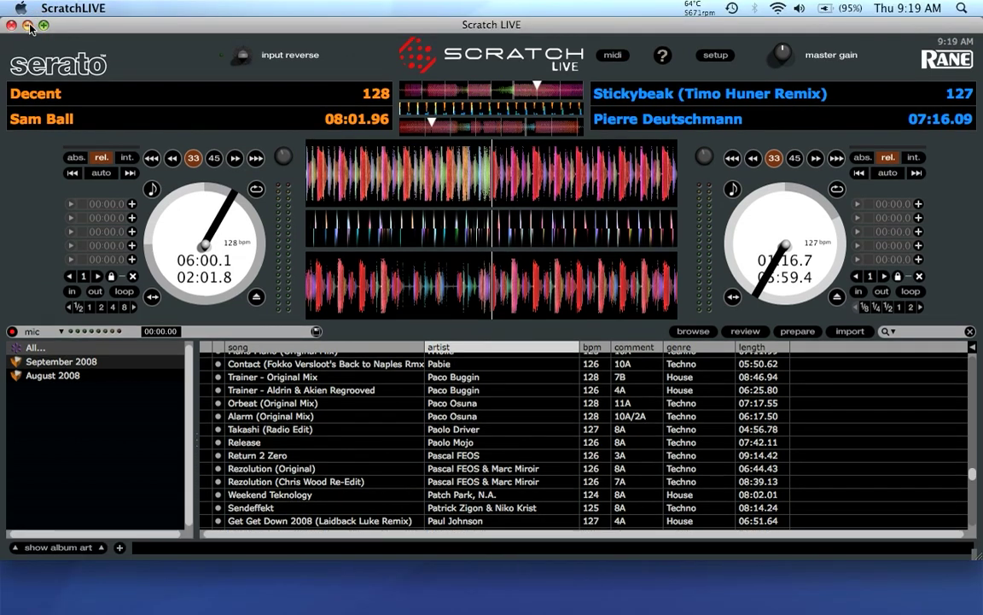
pyautogui.click(28, 26)
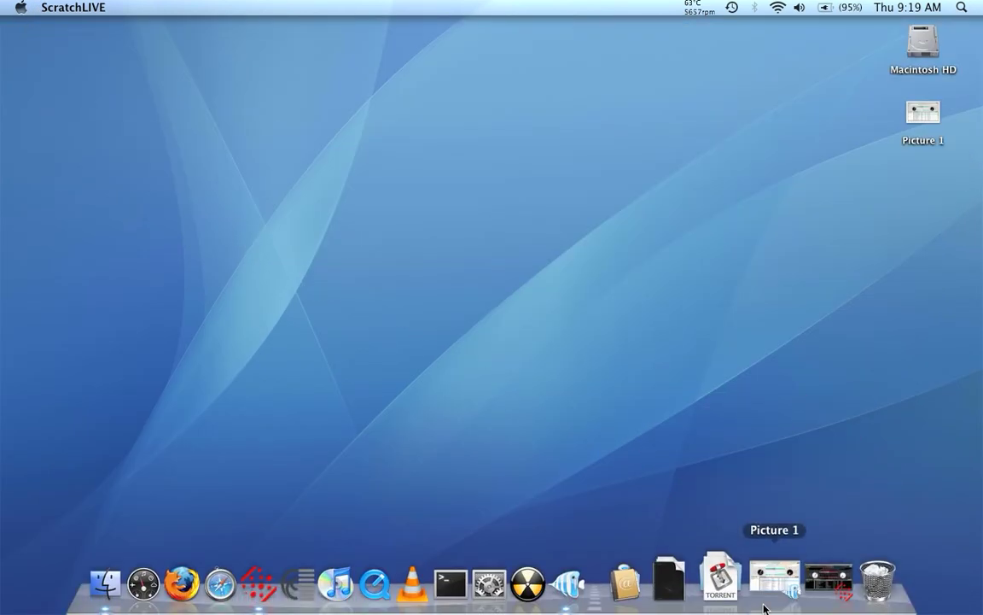
# Open the Picture 1 screenshot from the Dock in Seashore.
pyautogui.click(773, 576)
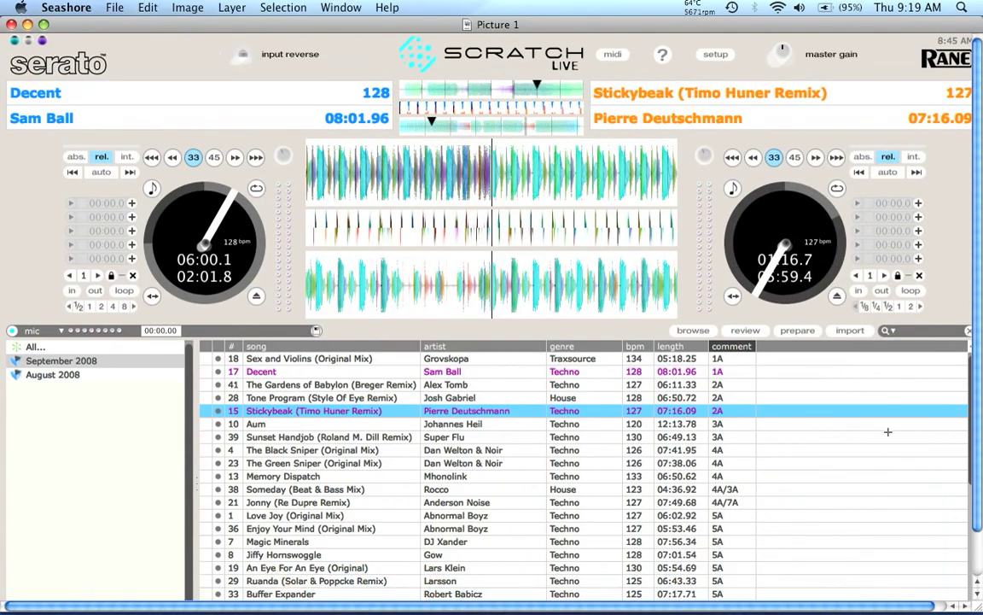